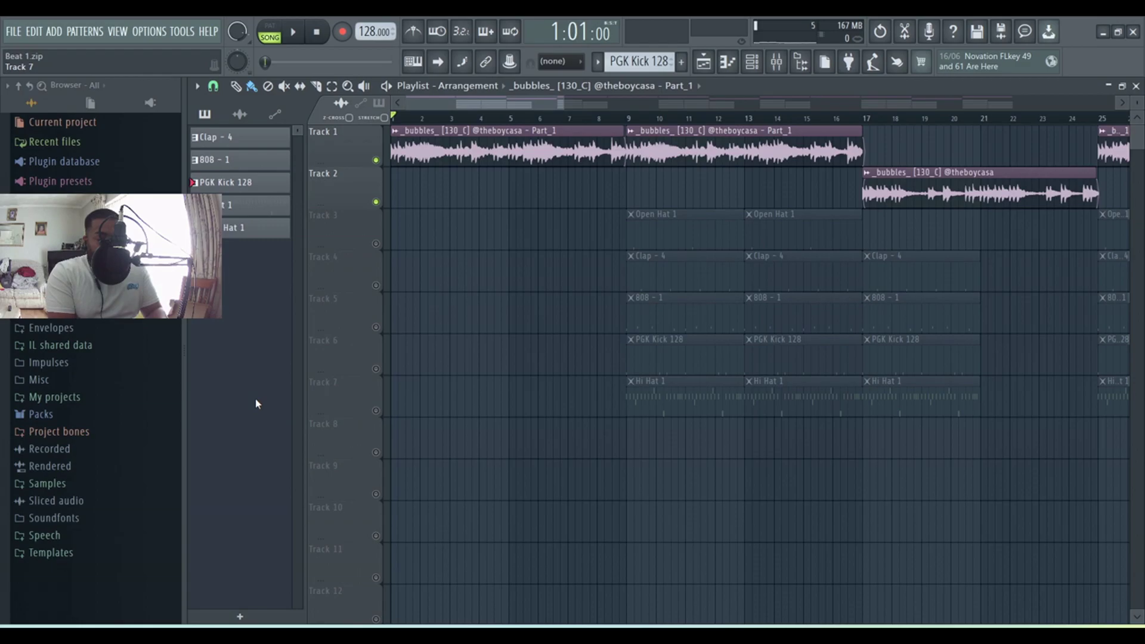
# Play the melody sample on Track 1 from the start, and the Track 2 sample from just before bar 17
pyautogui.press('space')
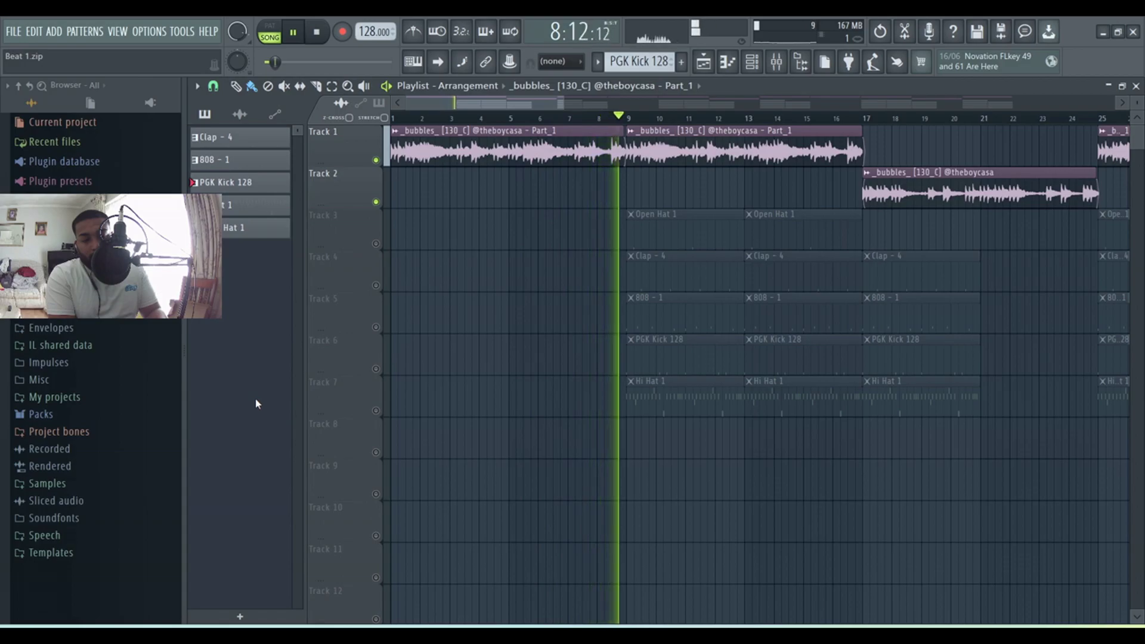
pyautogui.press('space')
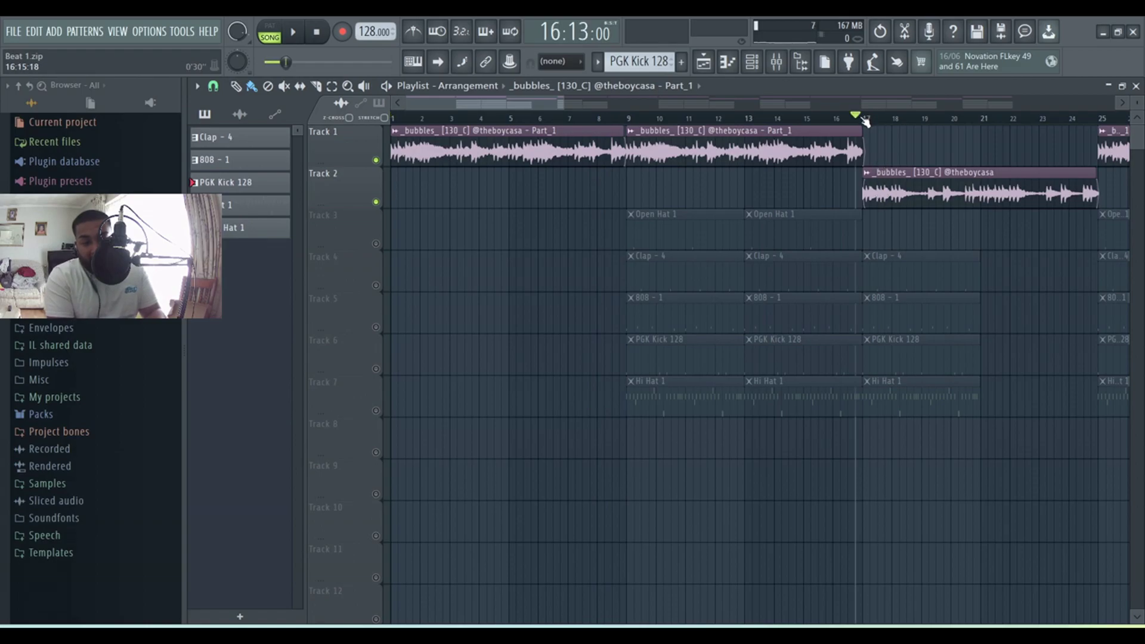
pyautogui.press('space')
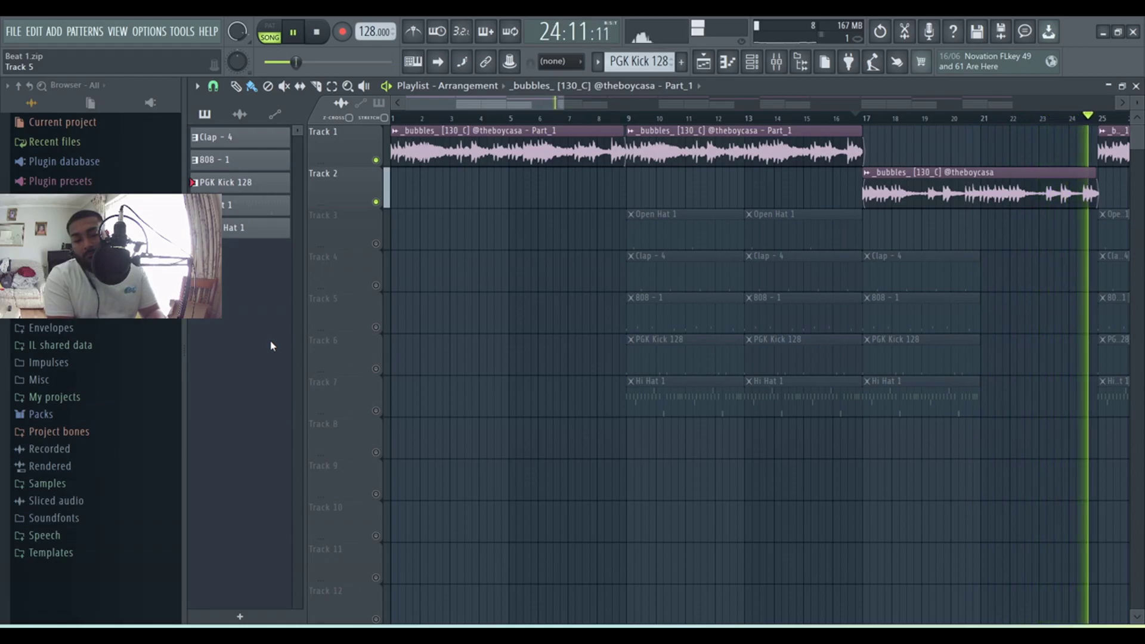
pyautogui.press('space')
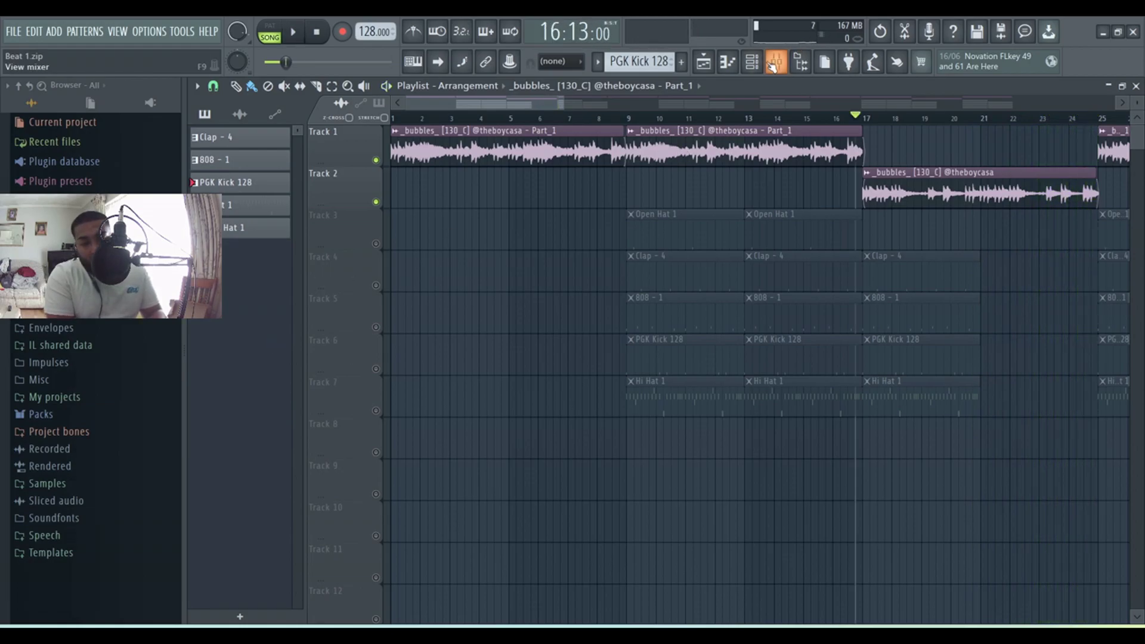
# Inspect the effect chains on the mixer tracks of the two bubbles melody samples
pyautogui.click(774, 63)
pyautogui.click(416, 125)
pyautogui.click(441, 123)
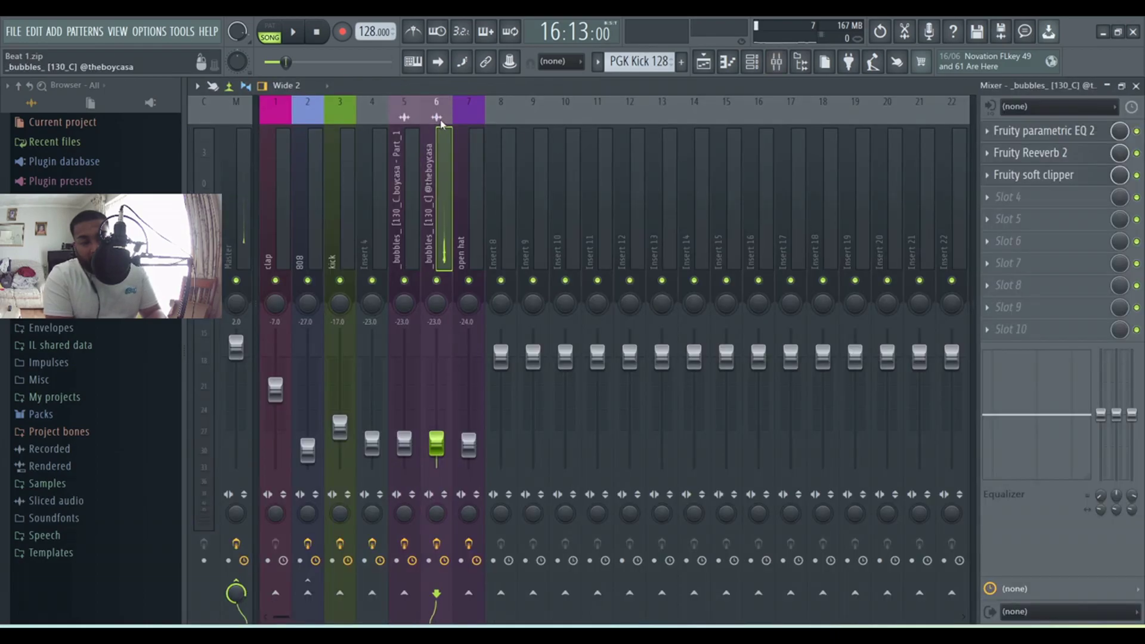
# Unmute the Clap track in the playlist and play it with the melody over a time selection from about bar 9 to bar 13
pyautogui.click(704, 62)
pyautogui.moveTo(627, 128); pyautogui.dragTo(766, 139)
pyautogui.click(376, 285)
pyautogui.press('space')
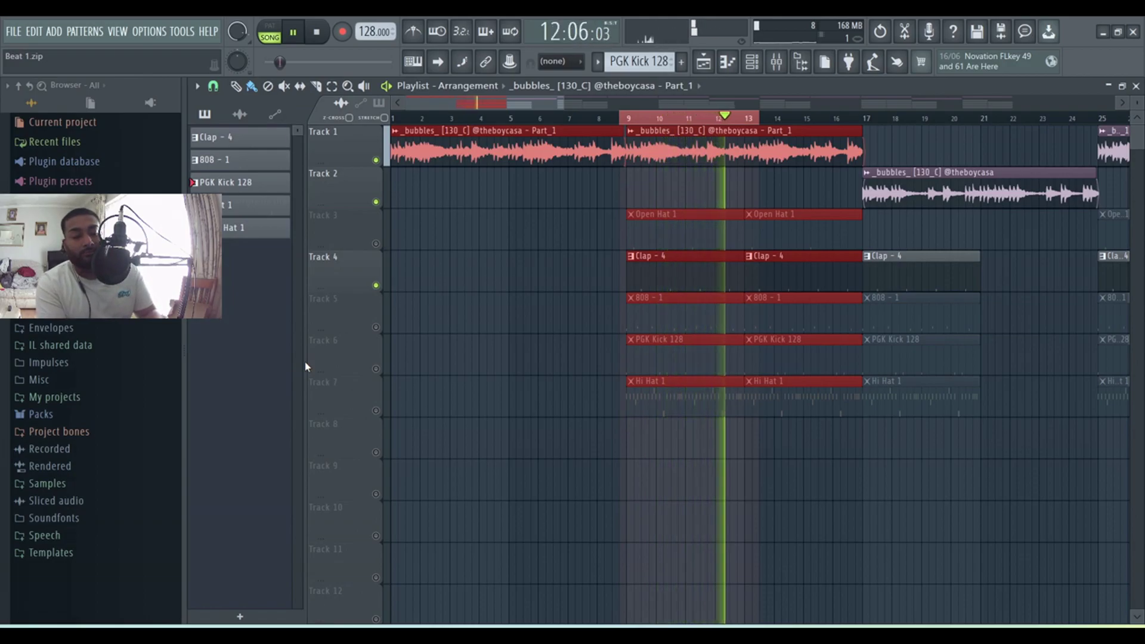
pyautogui.press('space')
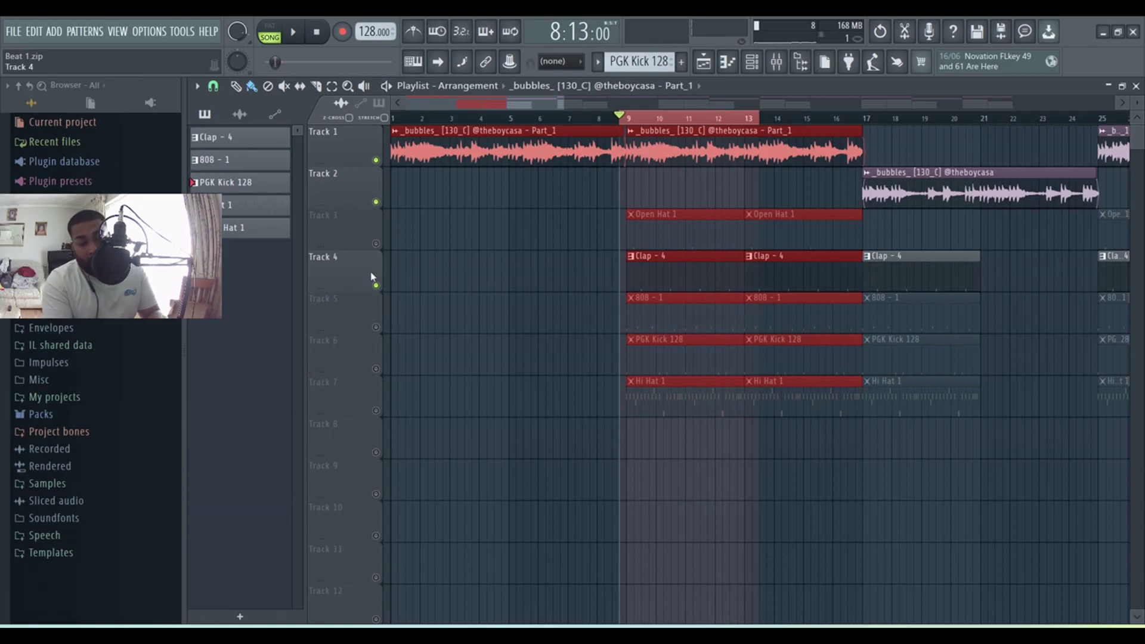
# Unmute the Open Hat and 808 tracks one at a time, playing the selected bars after each
pyautogui.click(376, 244)
pyautogui.press('space')
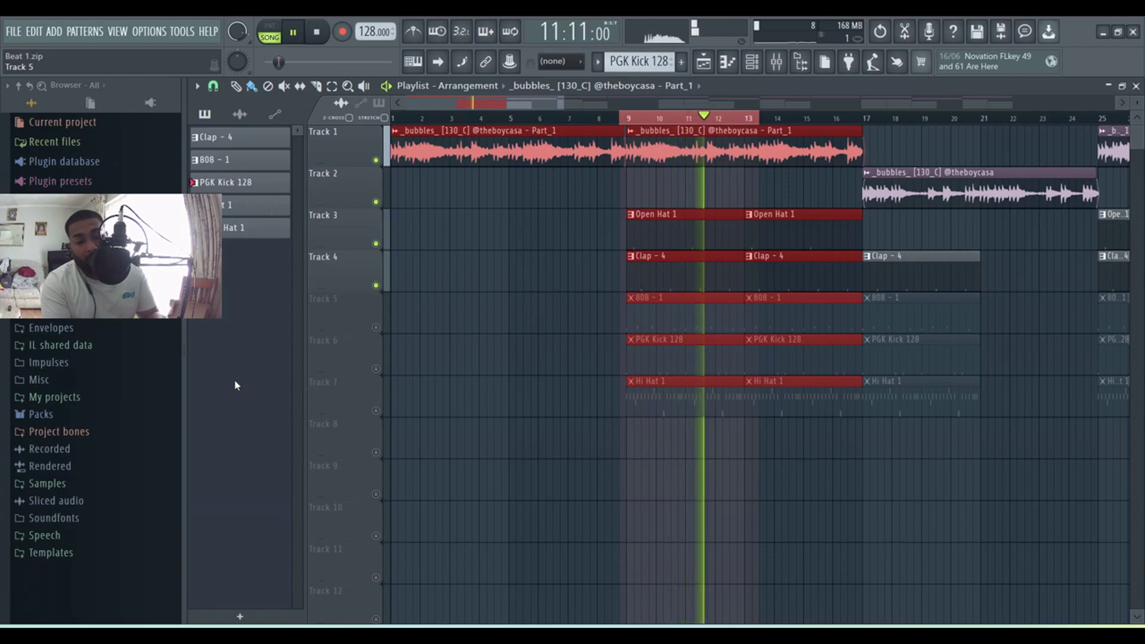
pyautogui.press('space')
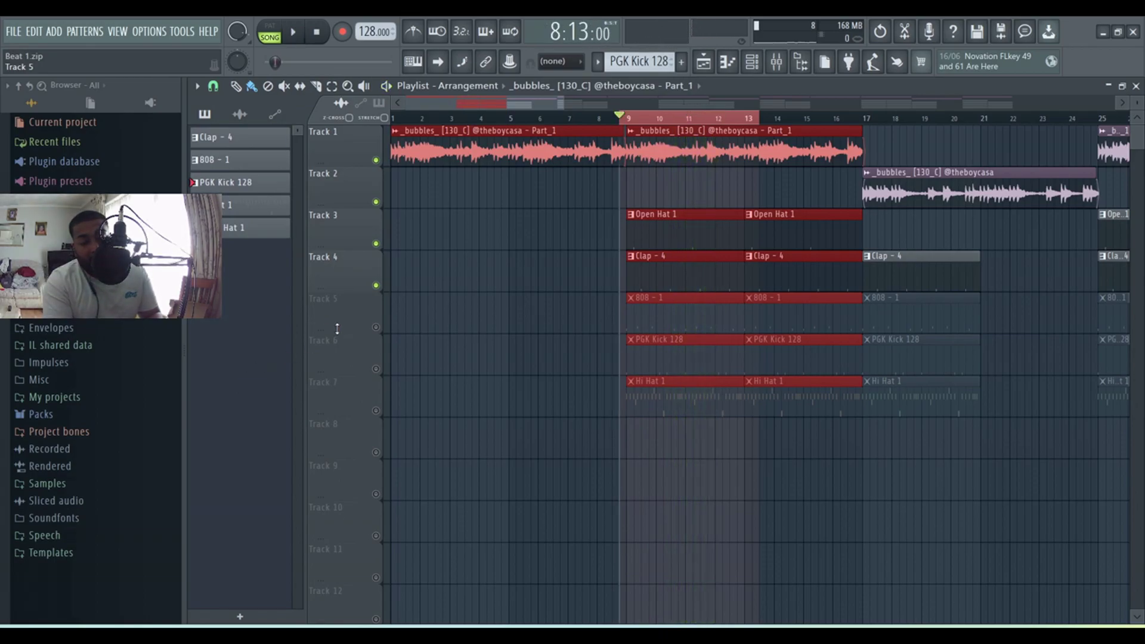
pyautogui.click(375, 328)
pyautogui.press('space')
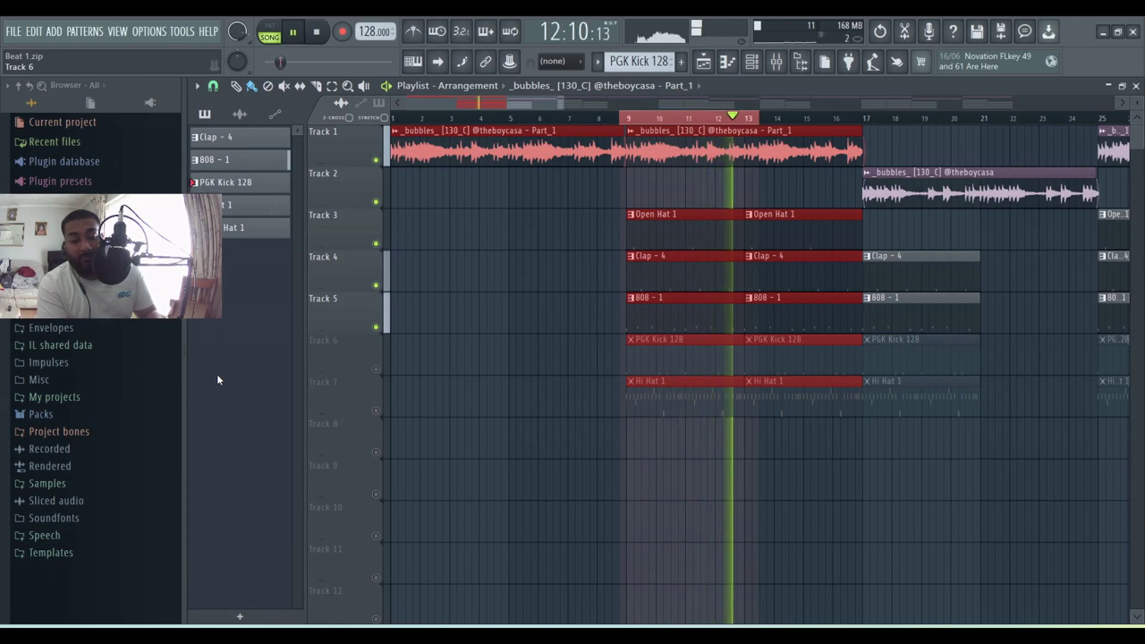
pyautogui.press('space')
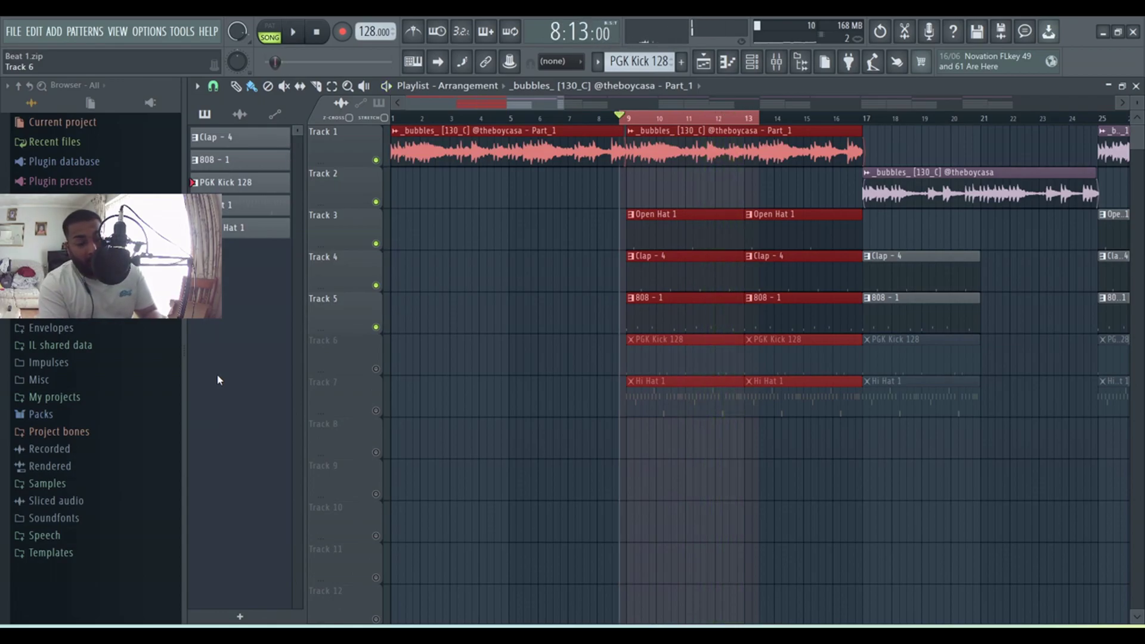
# Unmute the PGK Kick 128 and Hi Hat 1 tracks one at a time, playing the selected bars after each
pyautogui.click(376, 369)
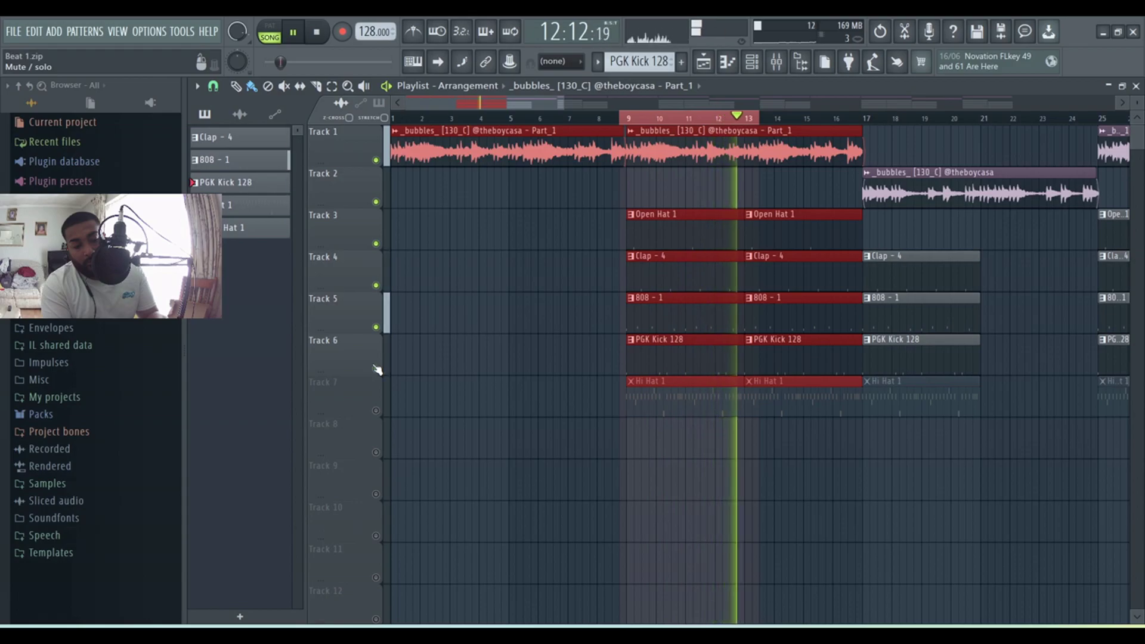
pyautogui.press('space')
pyautogui.click(377, 411)
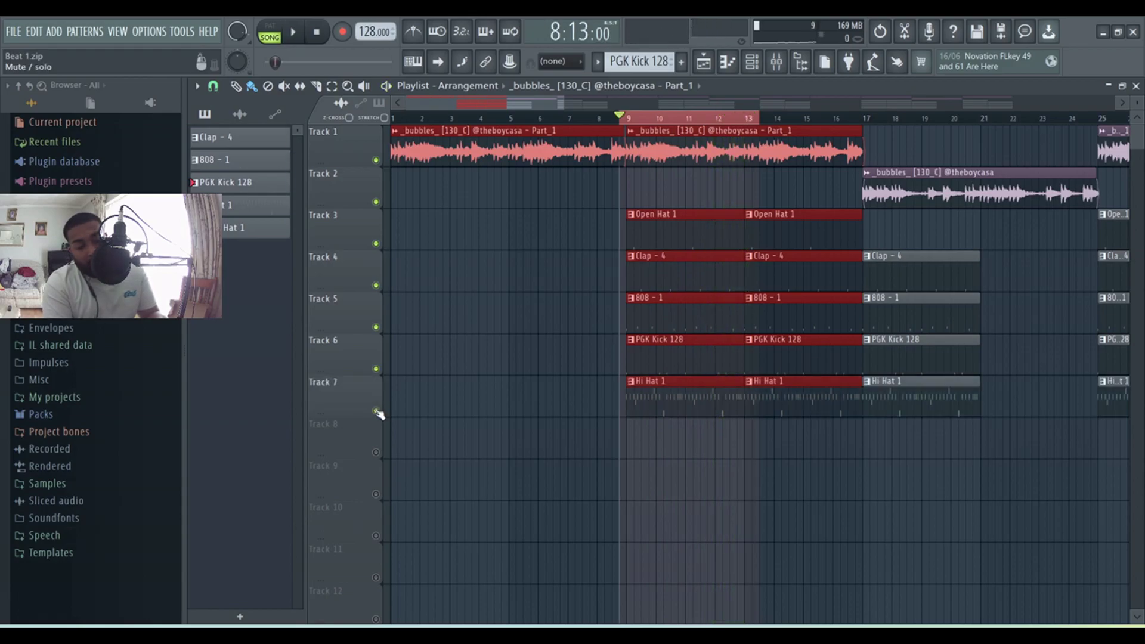
pyautogui.press('space')
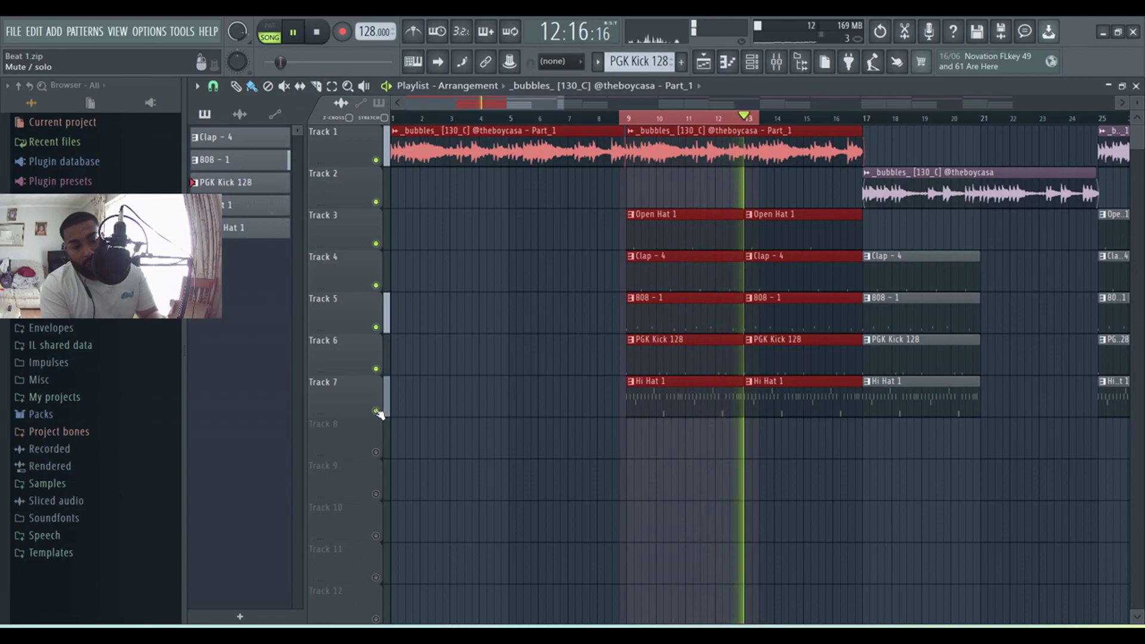
pyautogui.press('space')
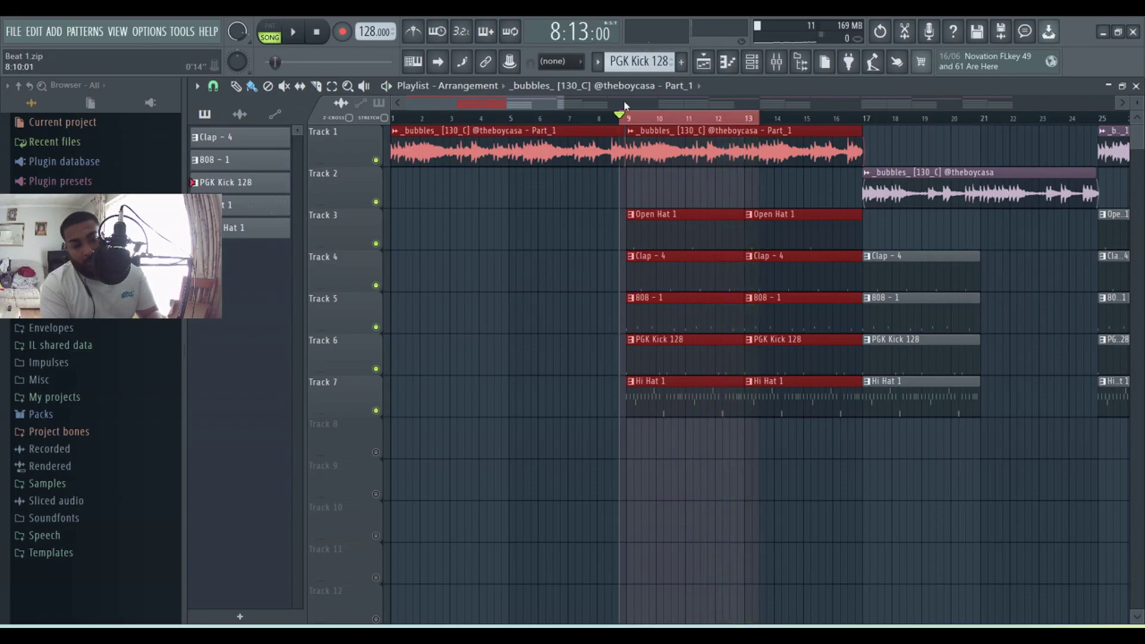
# Clear the playlist time selection and examine the notes of the Hi Hat 1 pattern in the piano roll
pyautogui.click(696, 130)
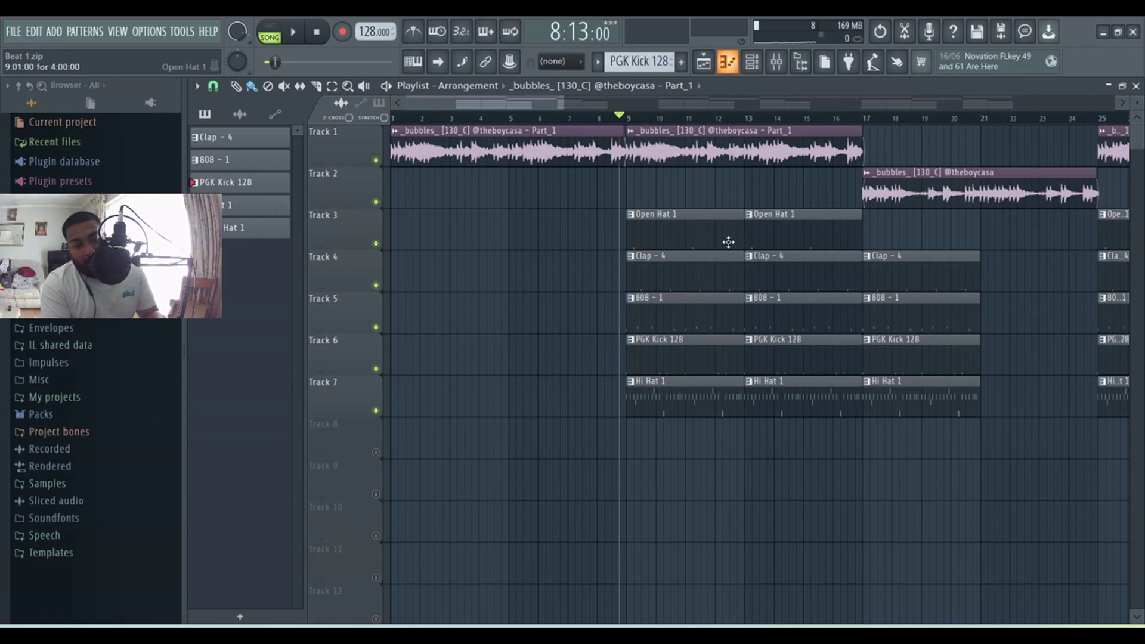
pyautogui.doubleClick(695, 404)
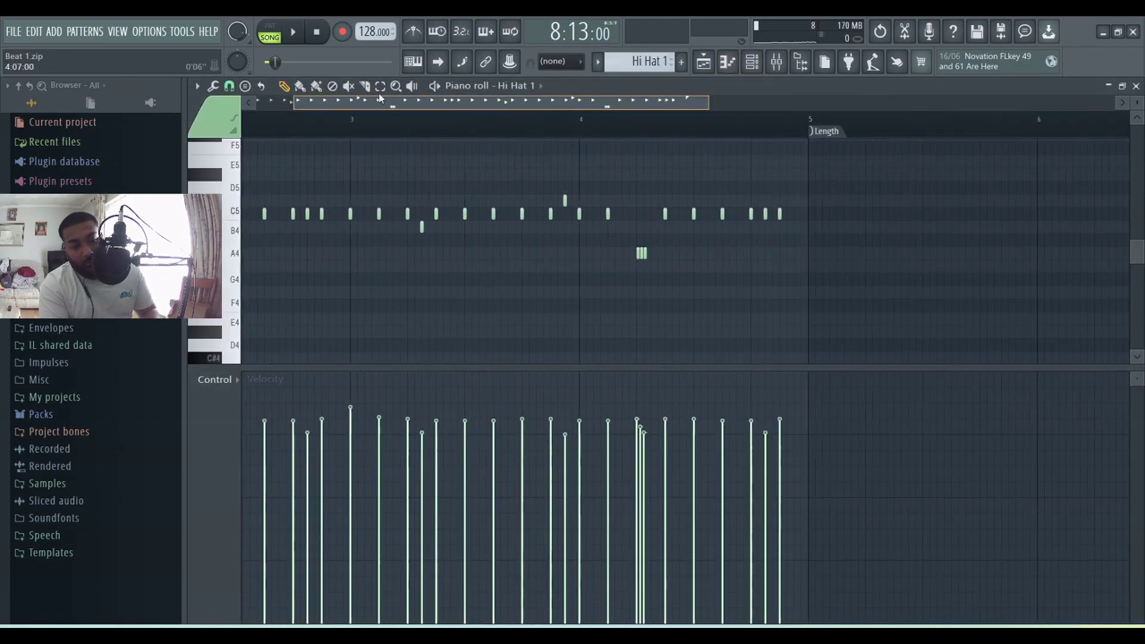
pyautogui.moveTo(672, 99); pyautogui.dragTo(801, 95)
# Review the effect chains on mixer Insert 4 and on the kick, 808 and Master tracks
pyautogui.click(776, 62)
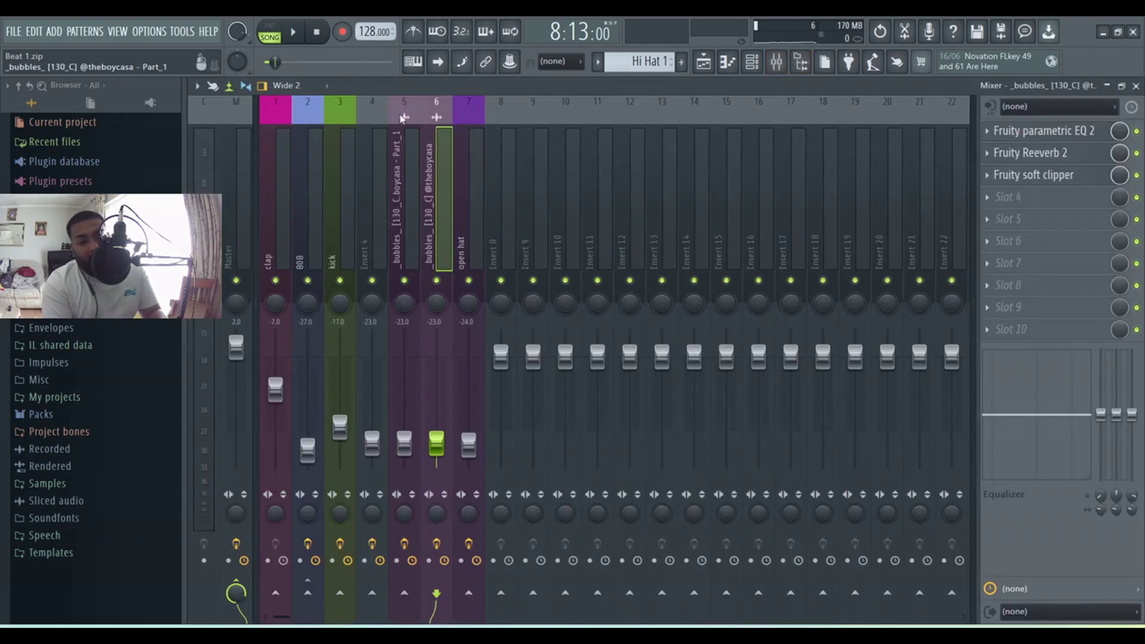
pyautogui.click(380, 117)
pyautogui.click(342, 125)
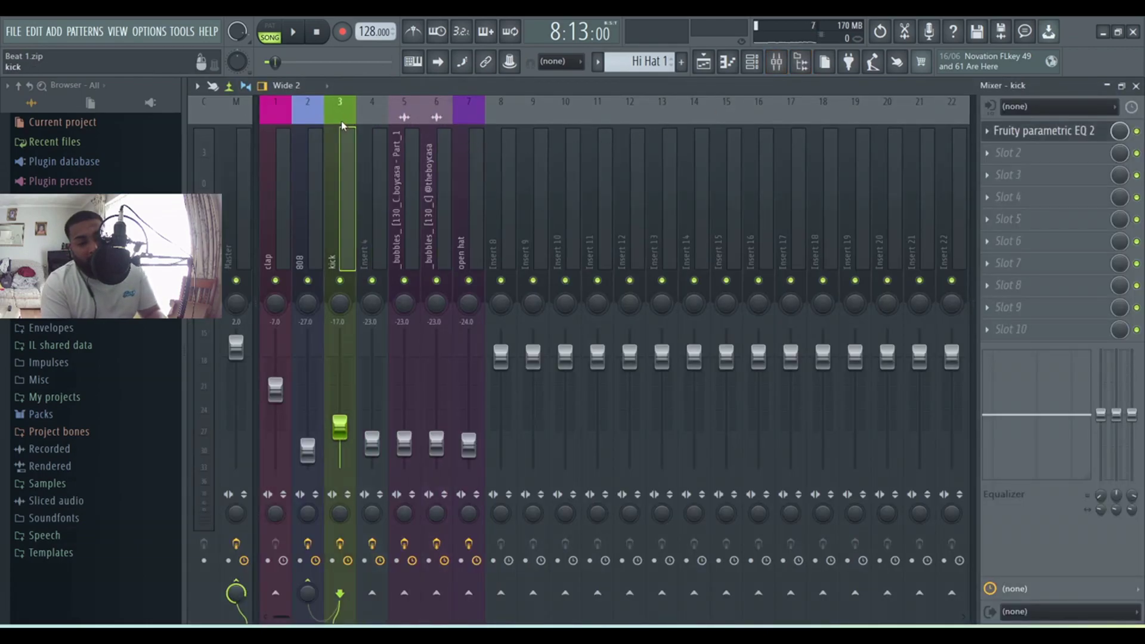
pyautogui.click(298, 106)
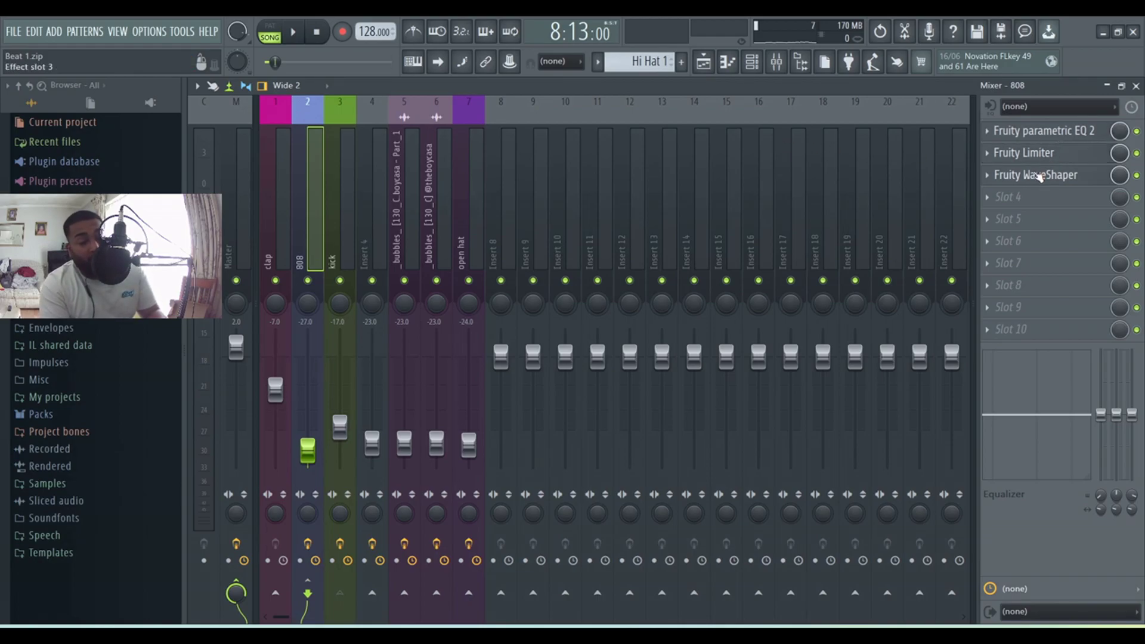
pyautogui.click(243, 141)
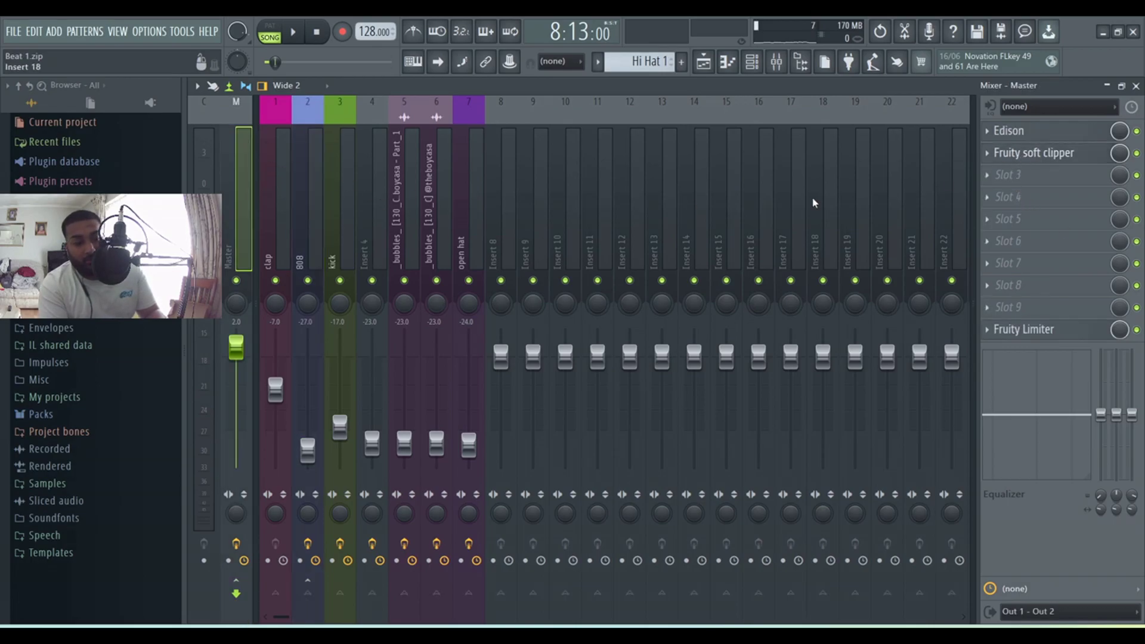
# Show the whole arrangement in the playlist and play it from bar 1
pyautogui.click(709, 60)
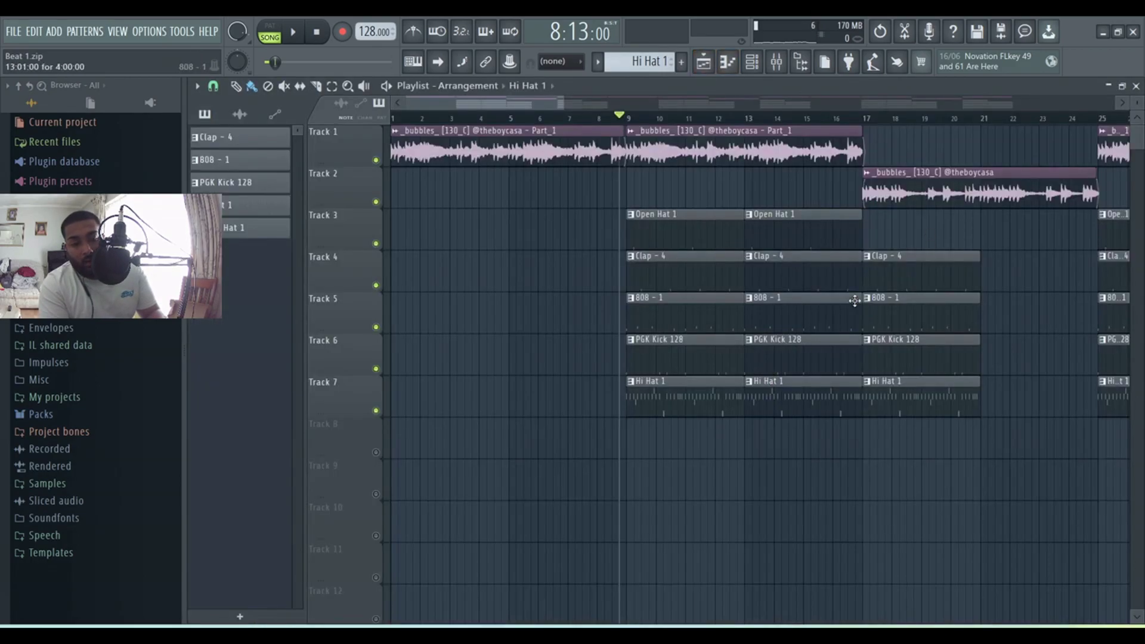
pyautogui.moveTo(620, 115); pyautogui.dragTo(328, 148)
pyautogui.moveTo(563, 103); pyautogui.dragTo(1112, 103)
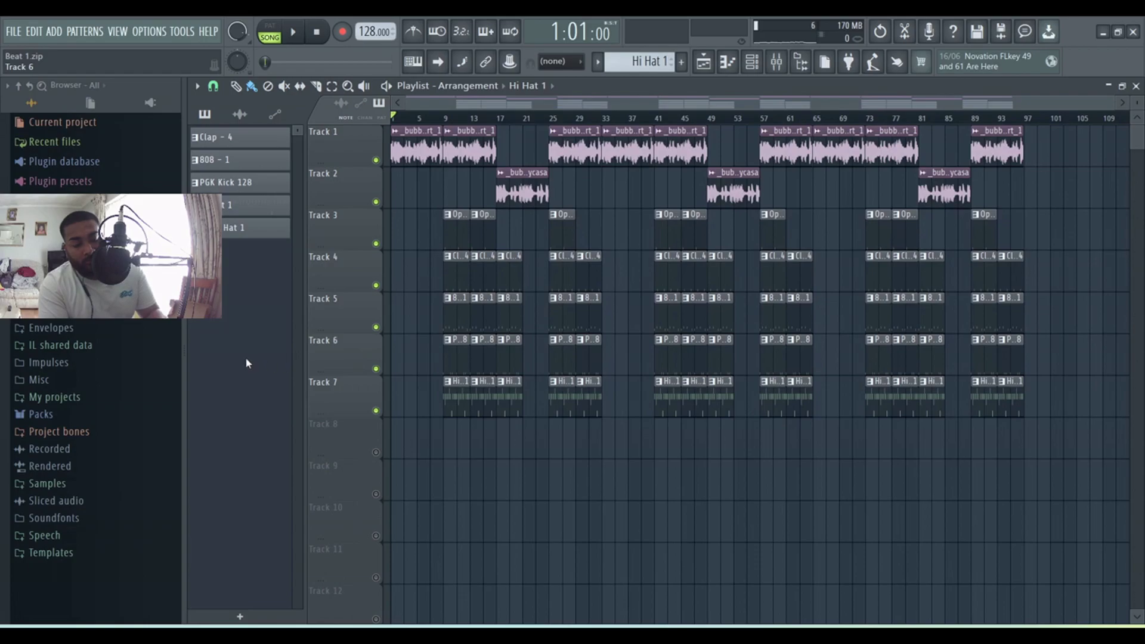
pyautogui.press('space')
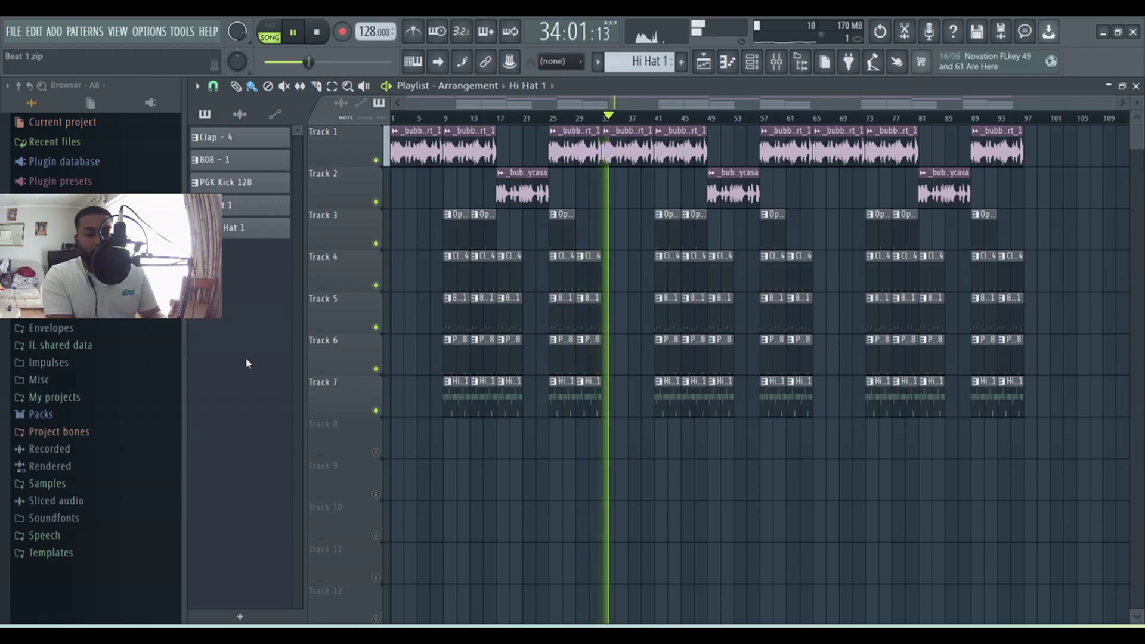
pyautogui.press('space')
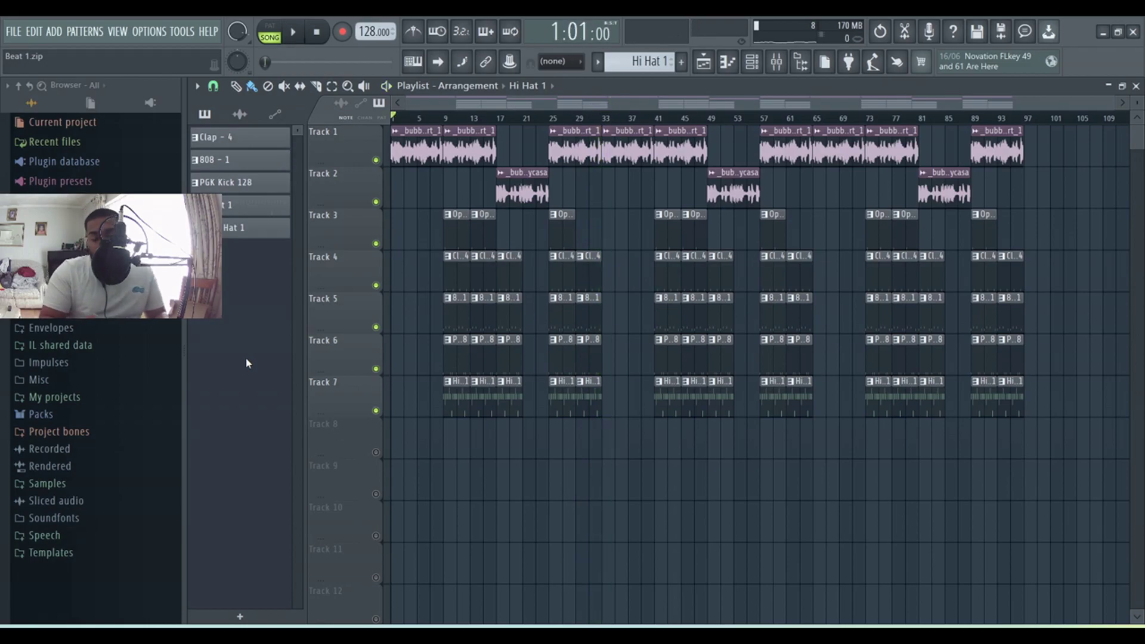